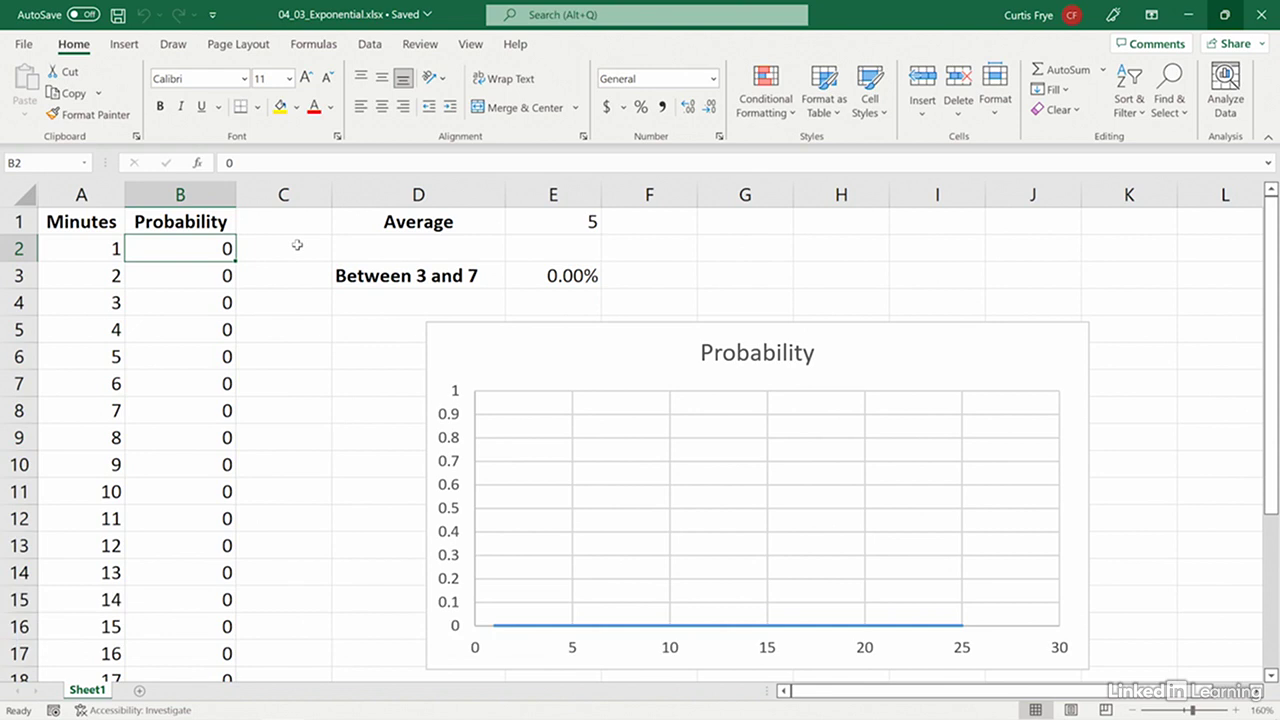
Enter =EXPON.DIST(A2,1/$E$1,FALSE) in cell B2 to calculate the exponential probability density for the first minute value.
left_click(538, 221)
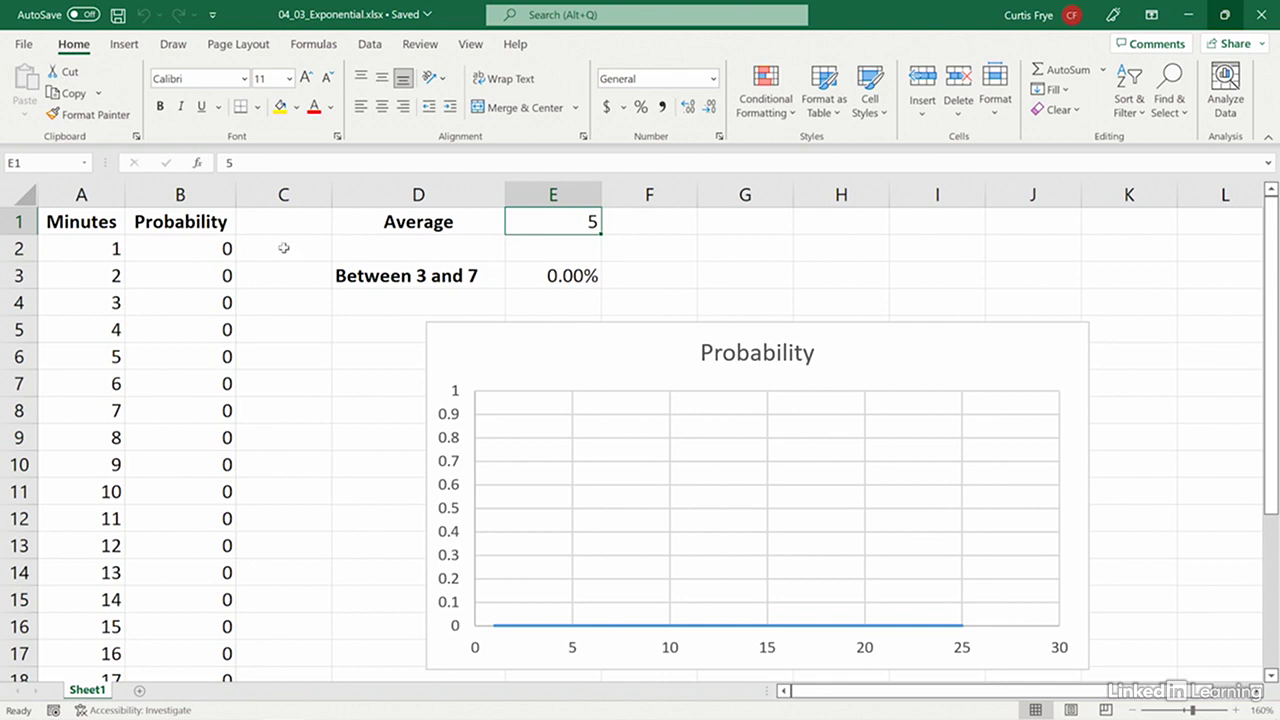
left_click(196, 253)
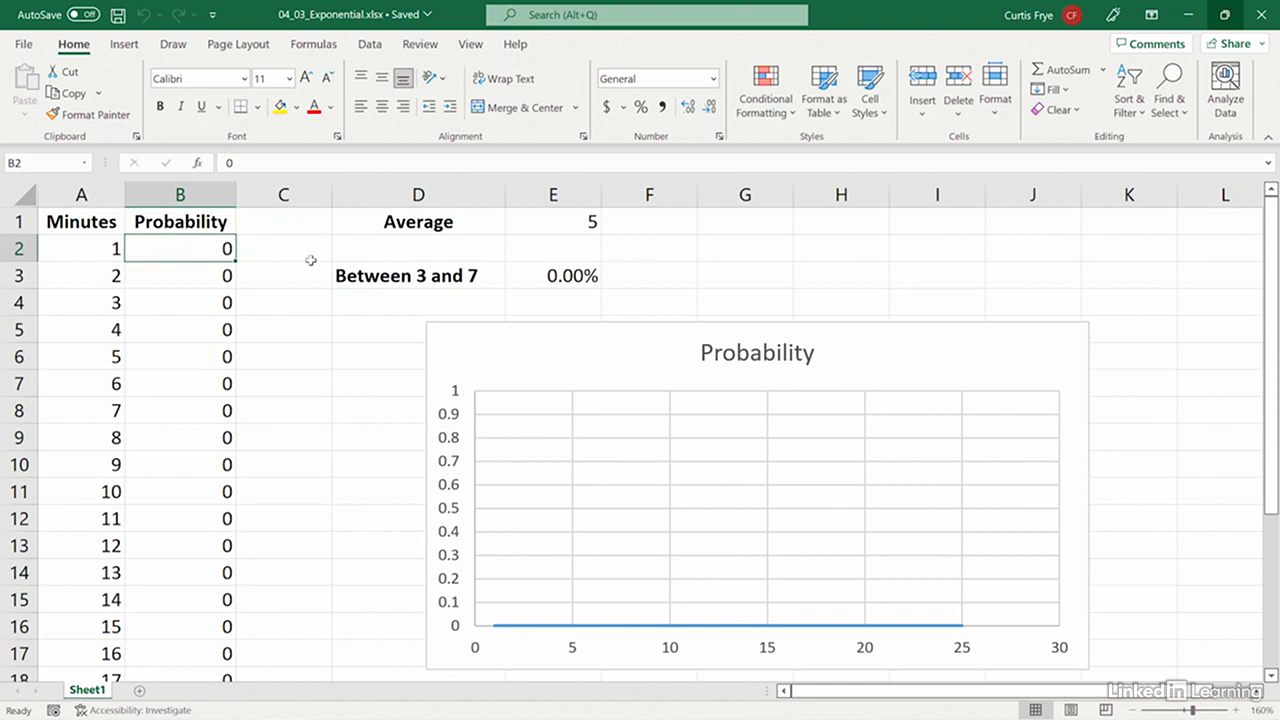
type("=")
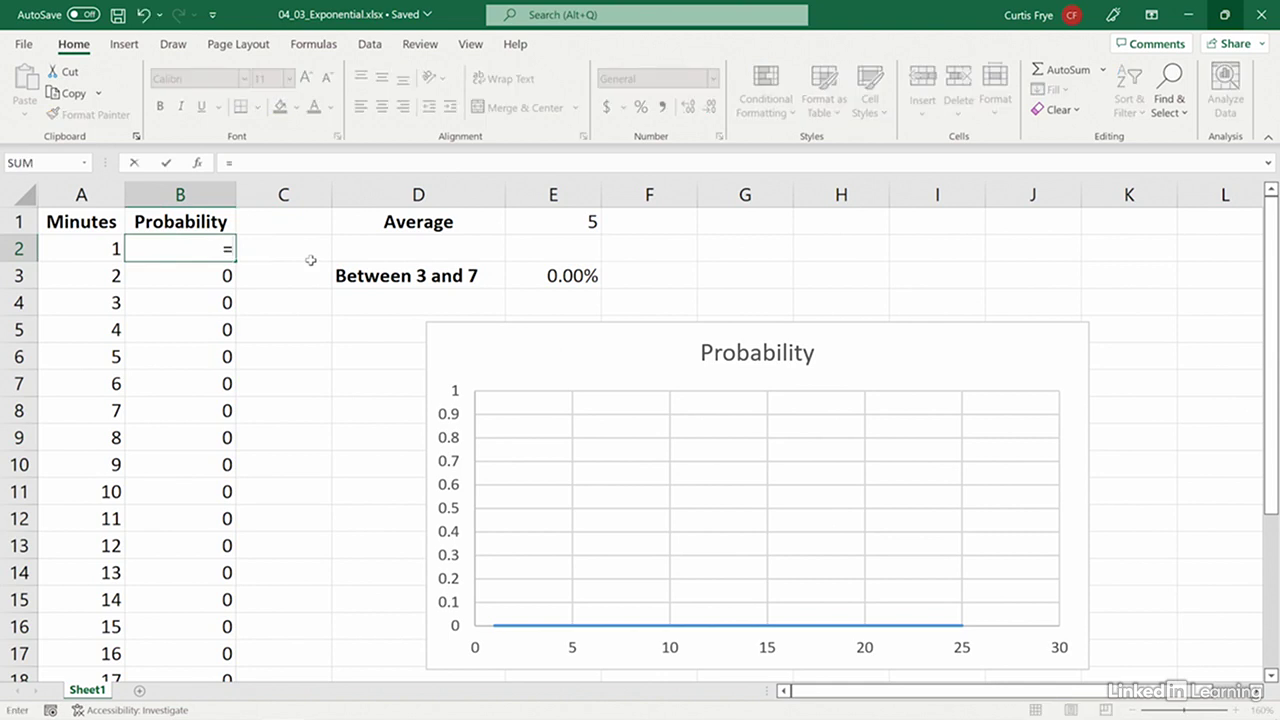
type("expon.")
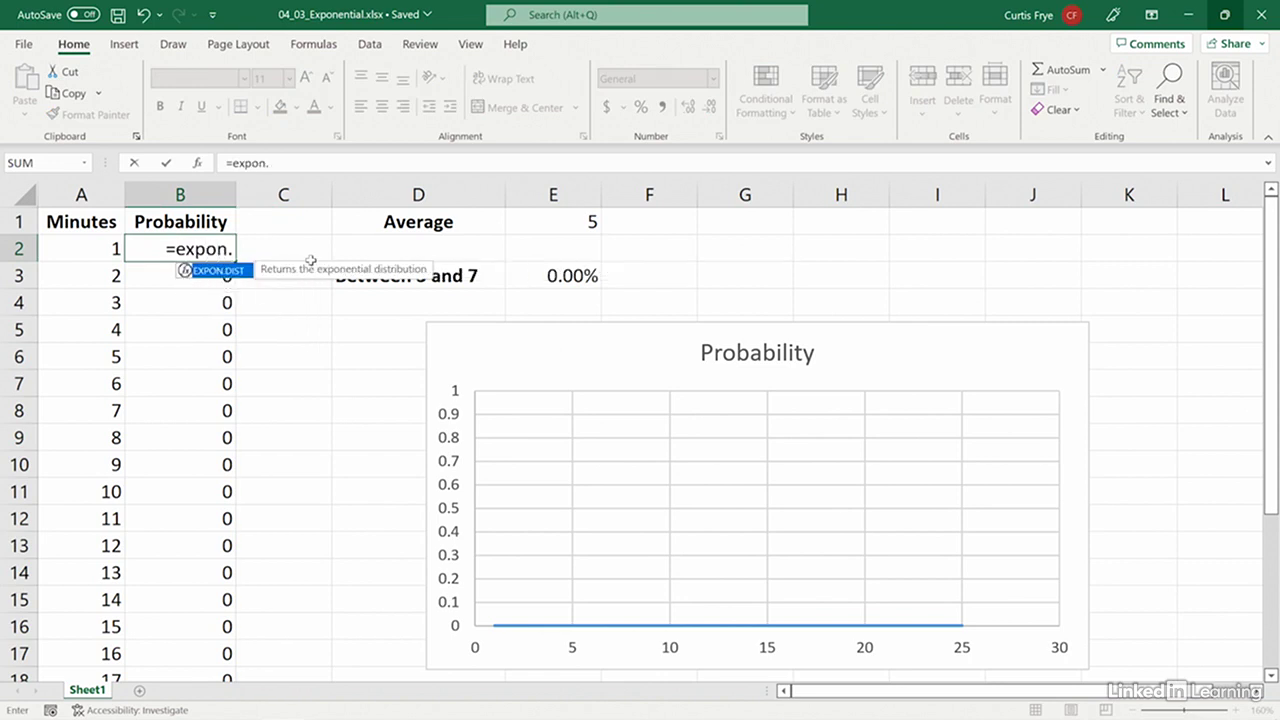
key("Tab")
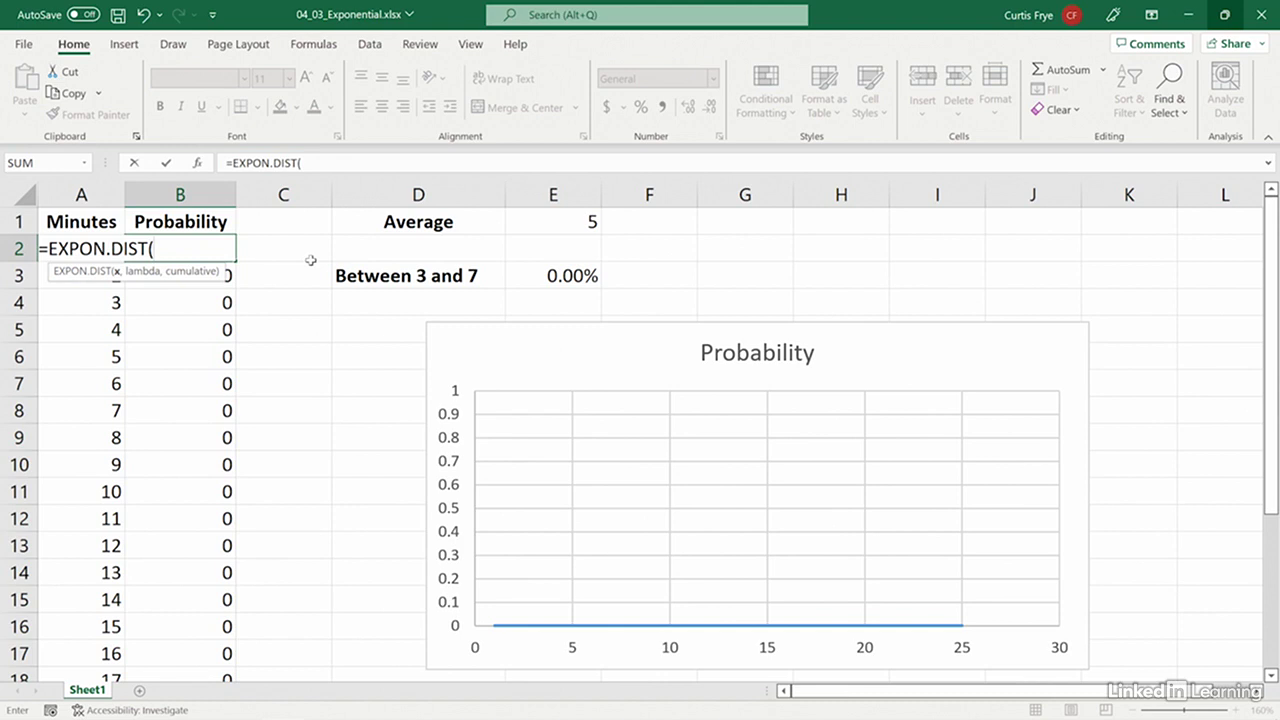
type("a2")
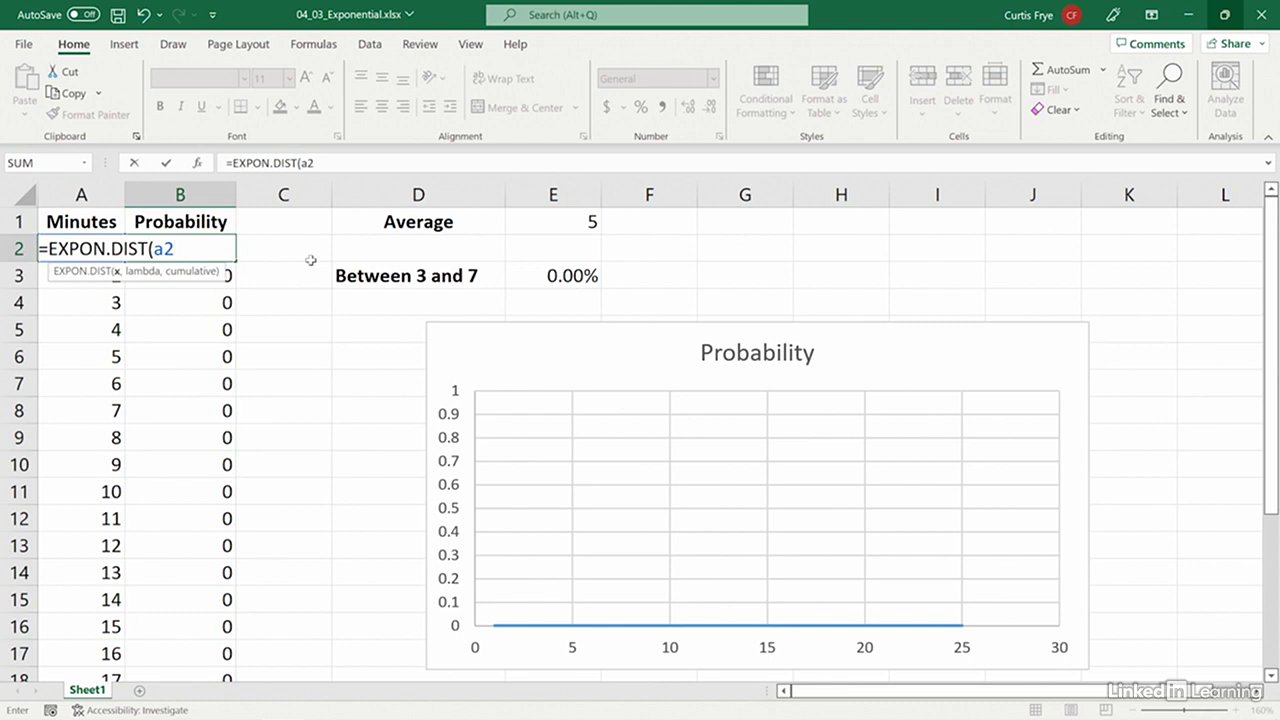
type(",")
type("1/e1")
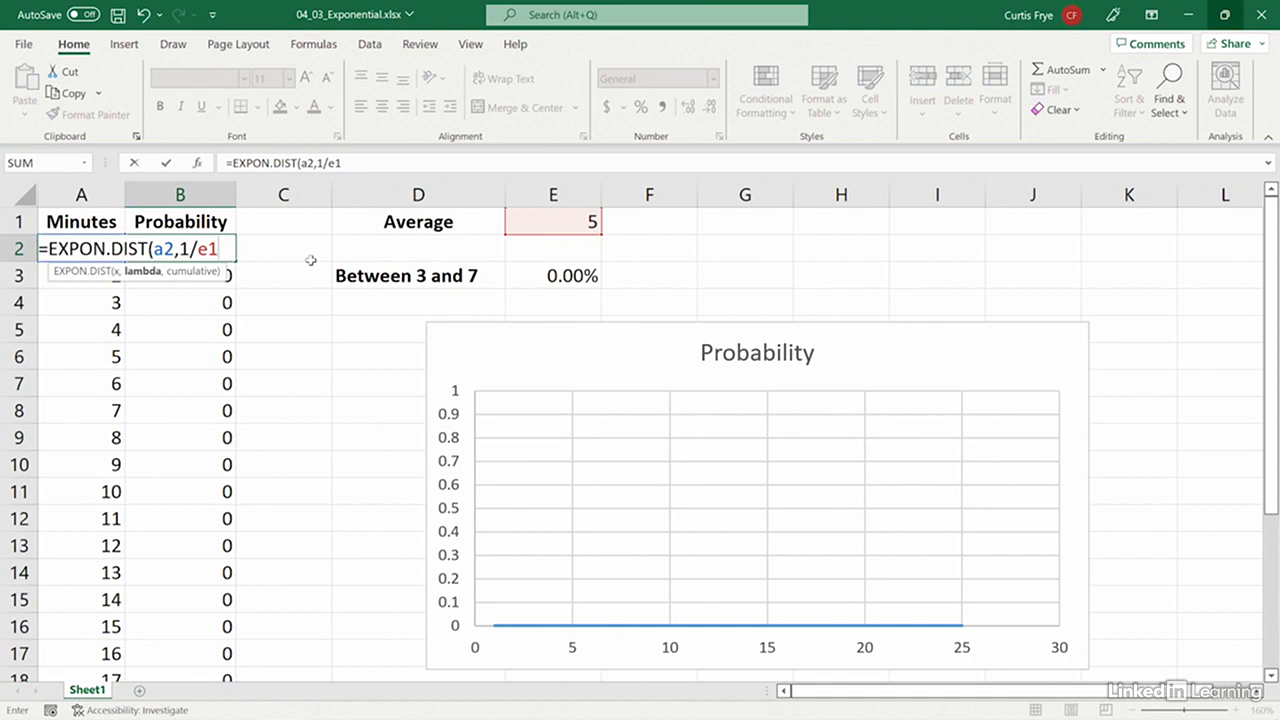
key("F4")
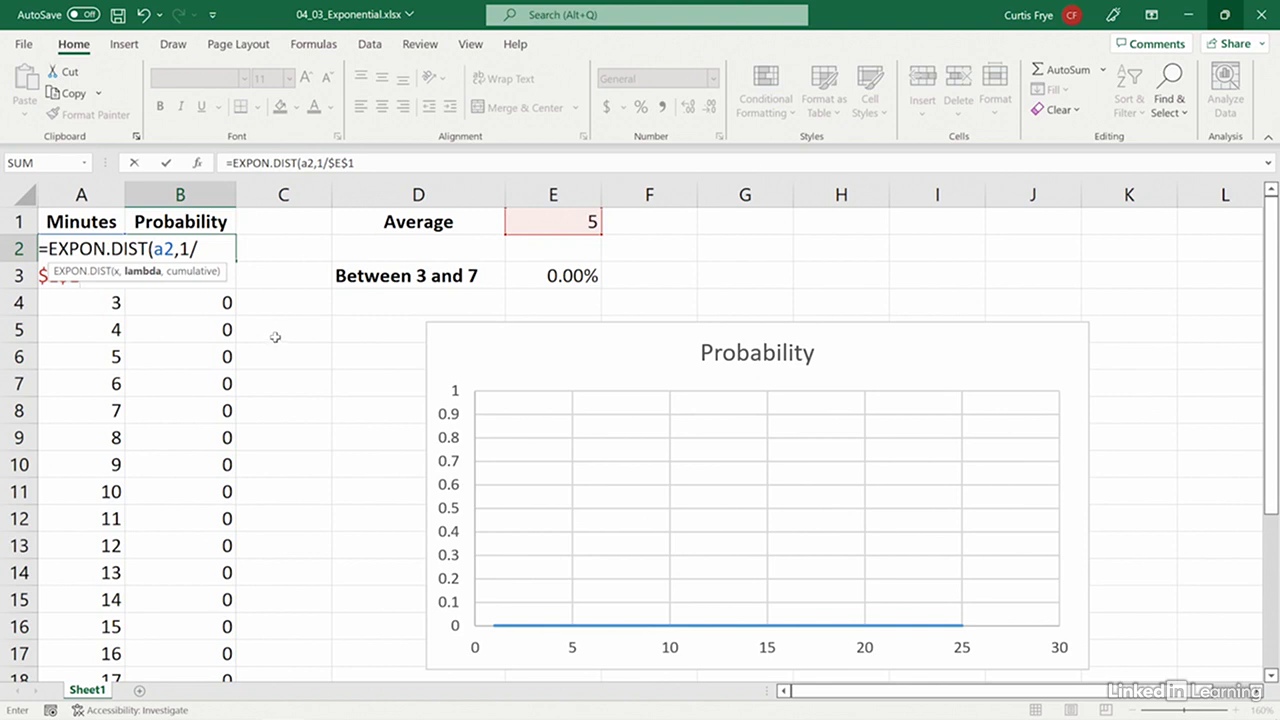
type(",")
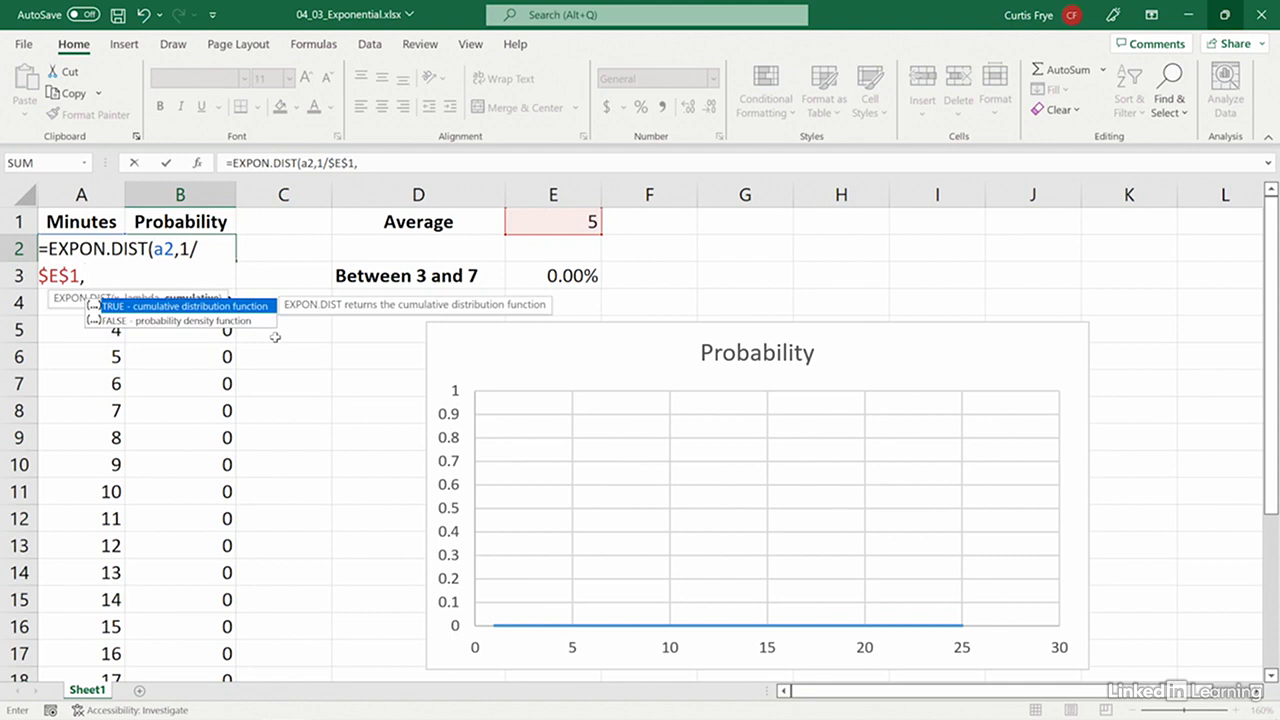
key("Down")
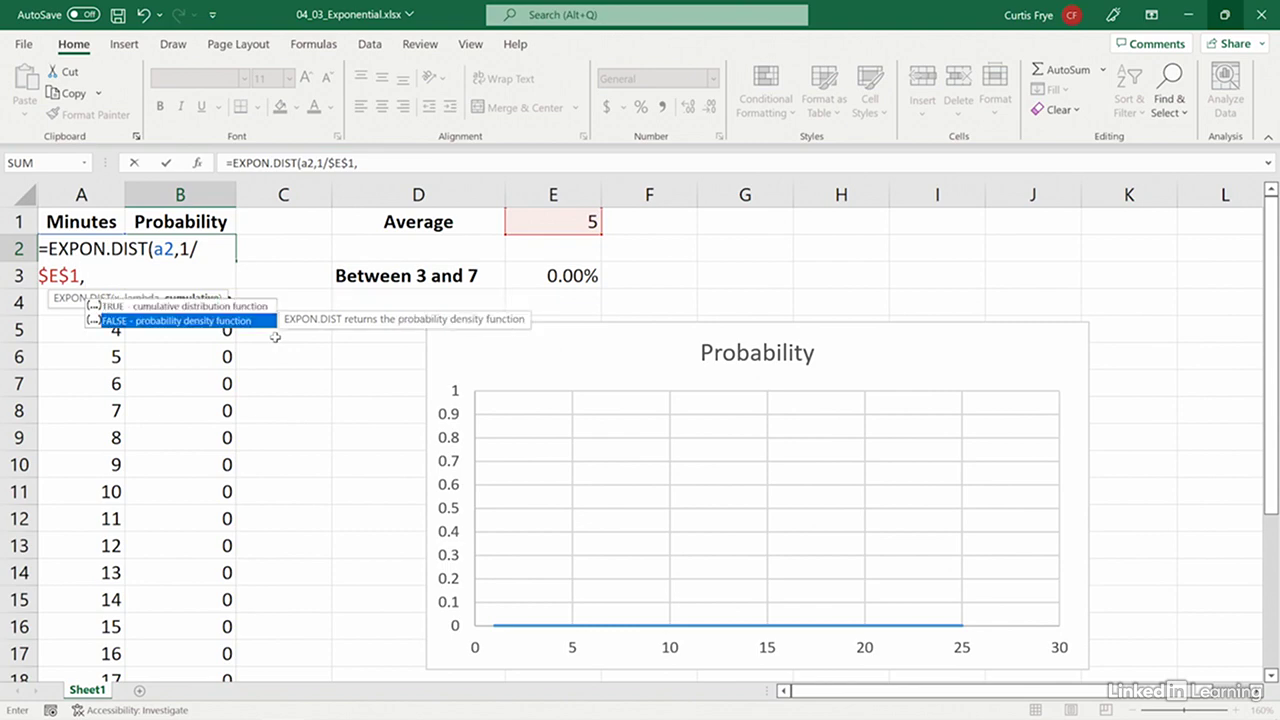
key("Tab")
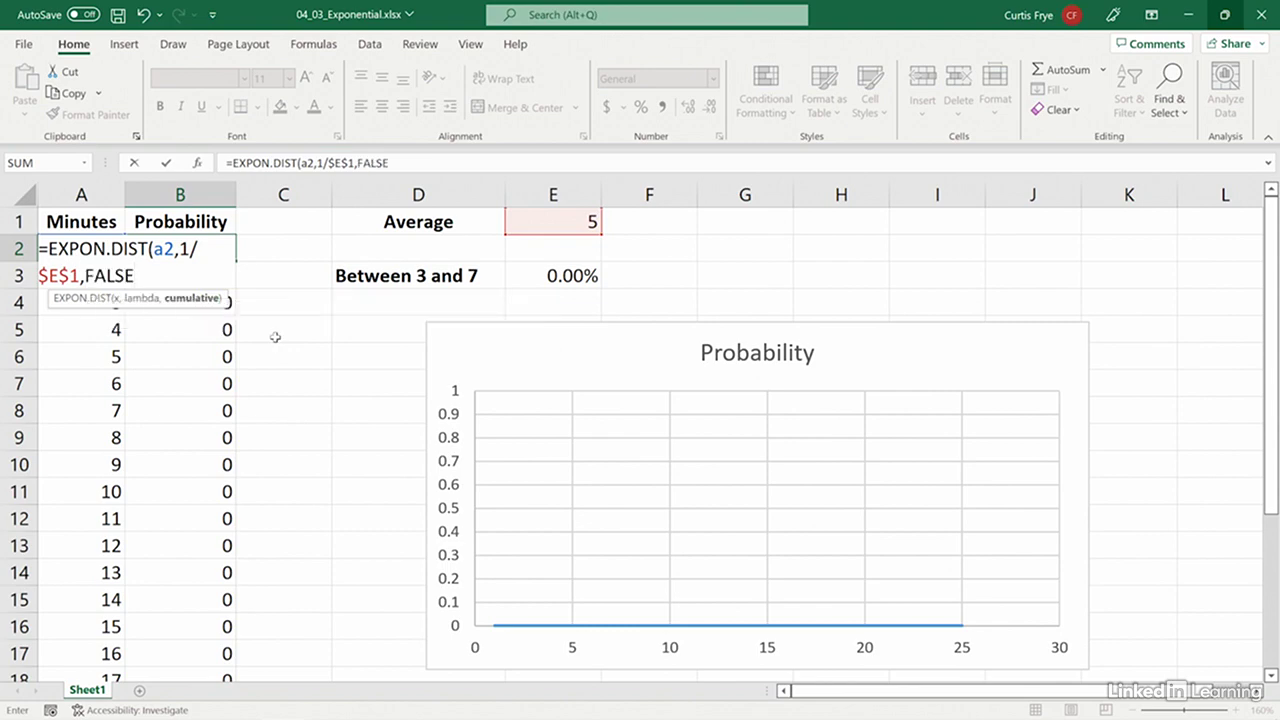
type(")")
key("Return")
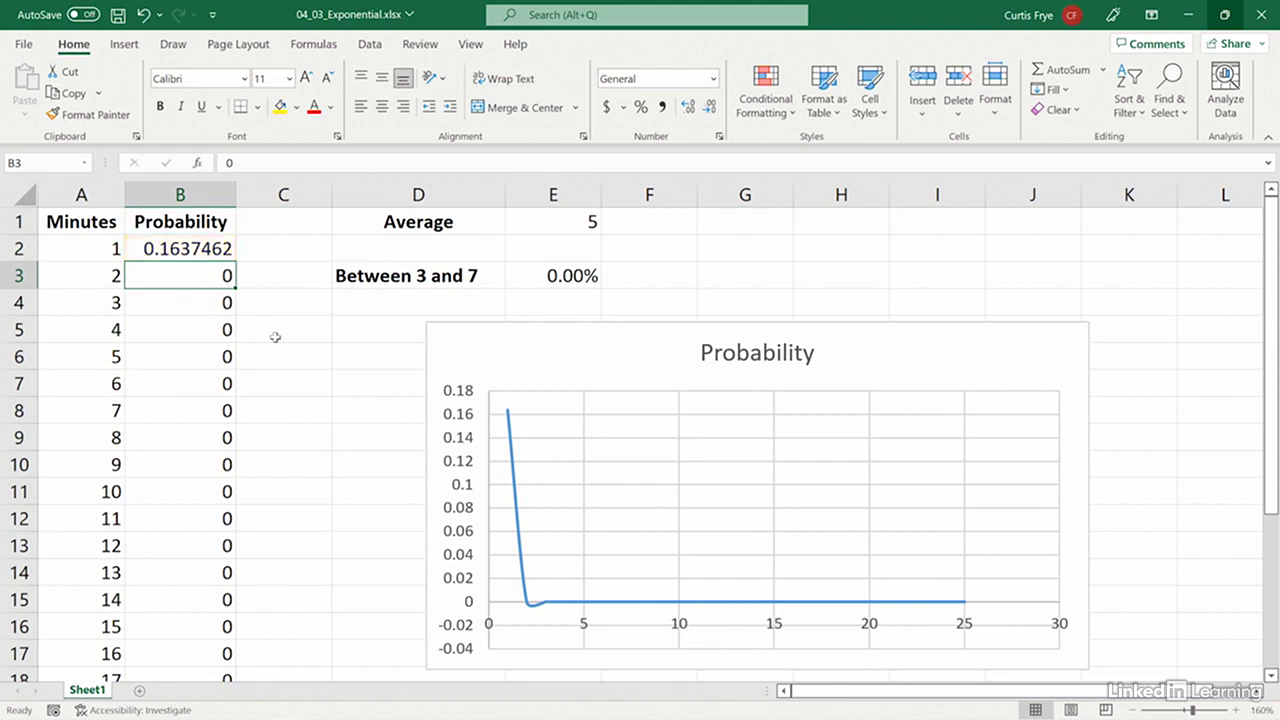
Fill the B2 formula down the Probability column for all the listed minutes.
key("Up")
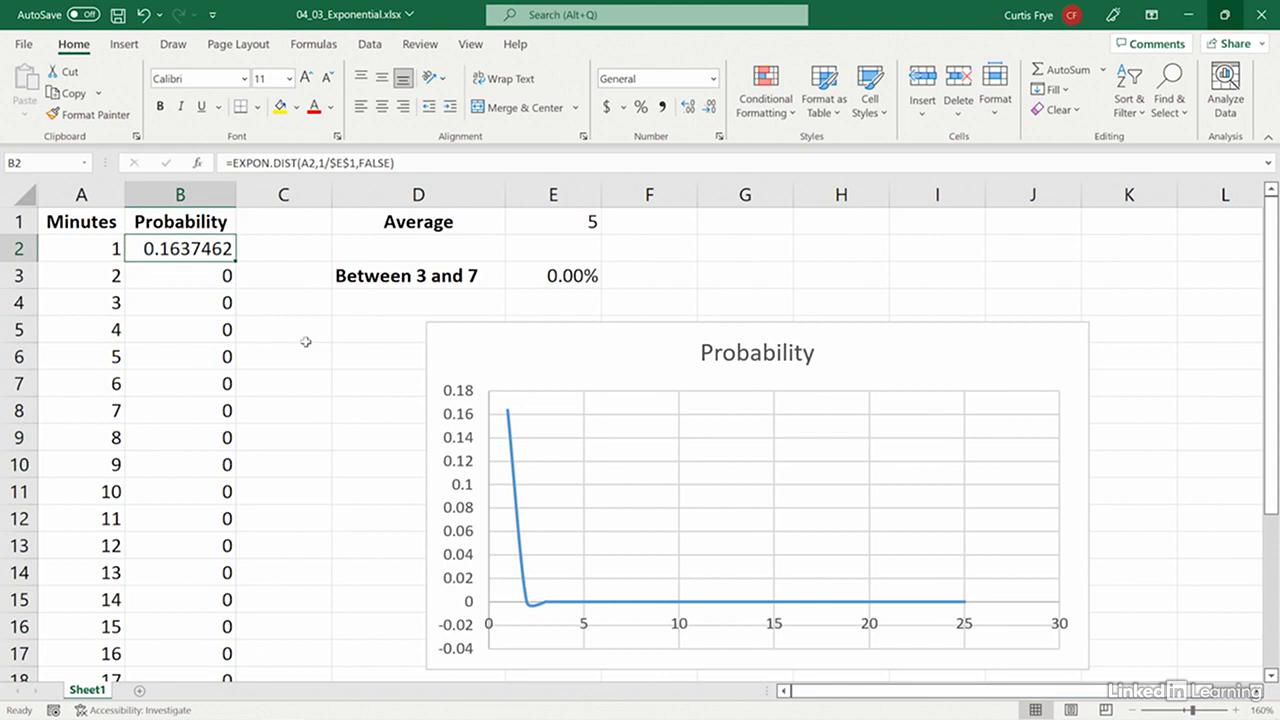
double_click(235, 262)
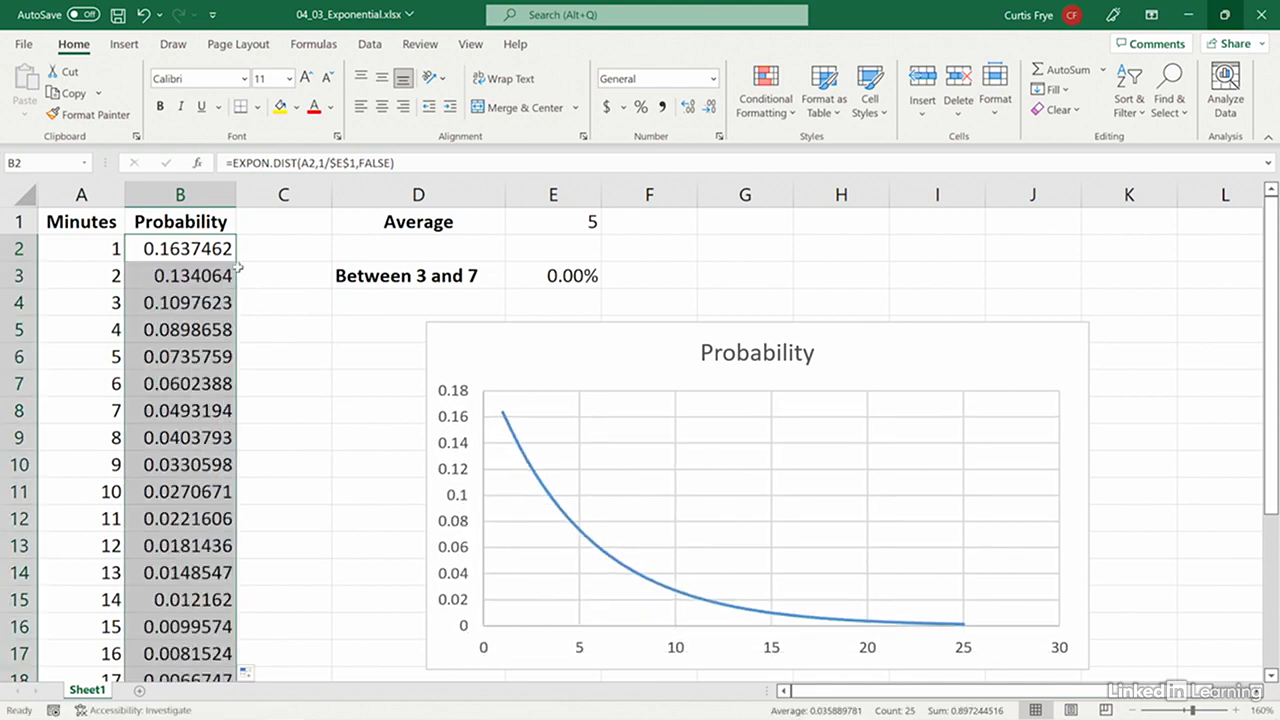
left_click(216, 257)
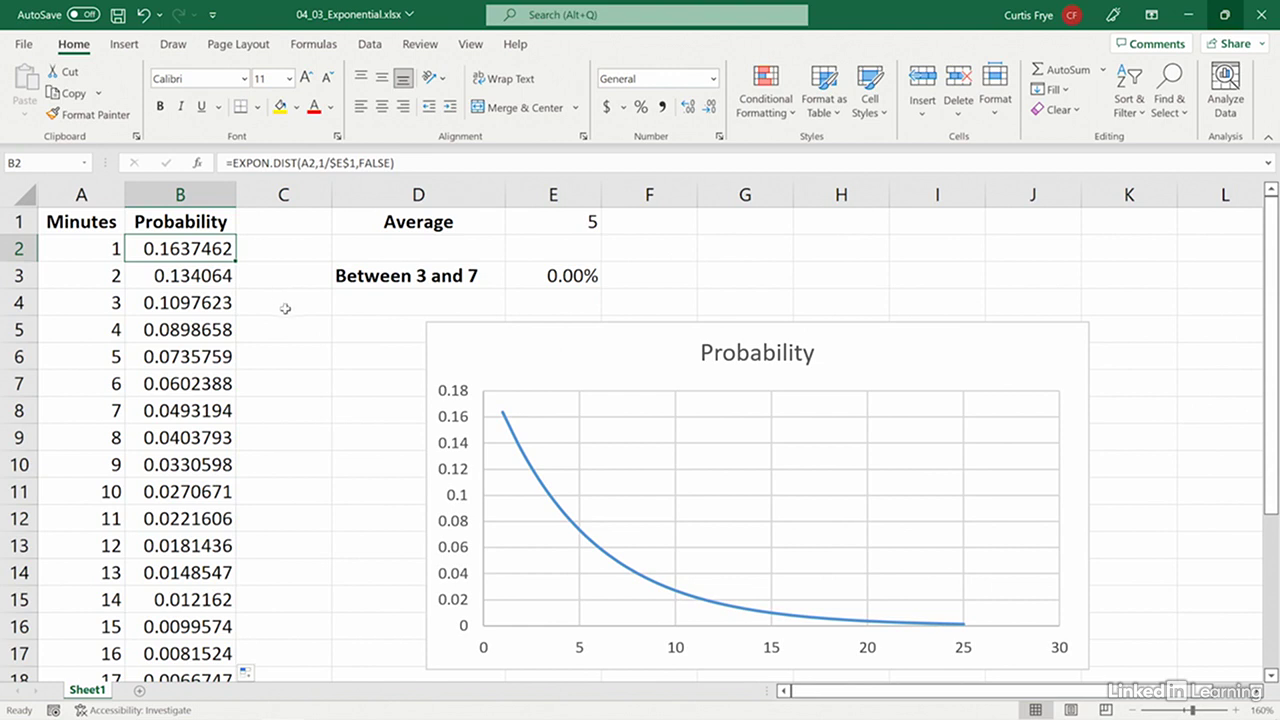
Start the Between 3 and 7 formula in cell E3 with the cumulative term =EXPON.DIST(7,1/E1,TRUE).
left_click(200, 305)
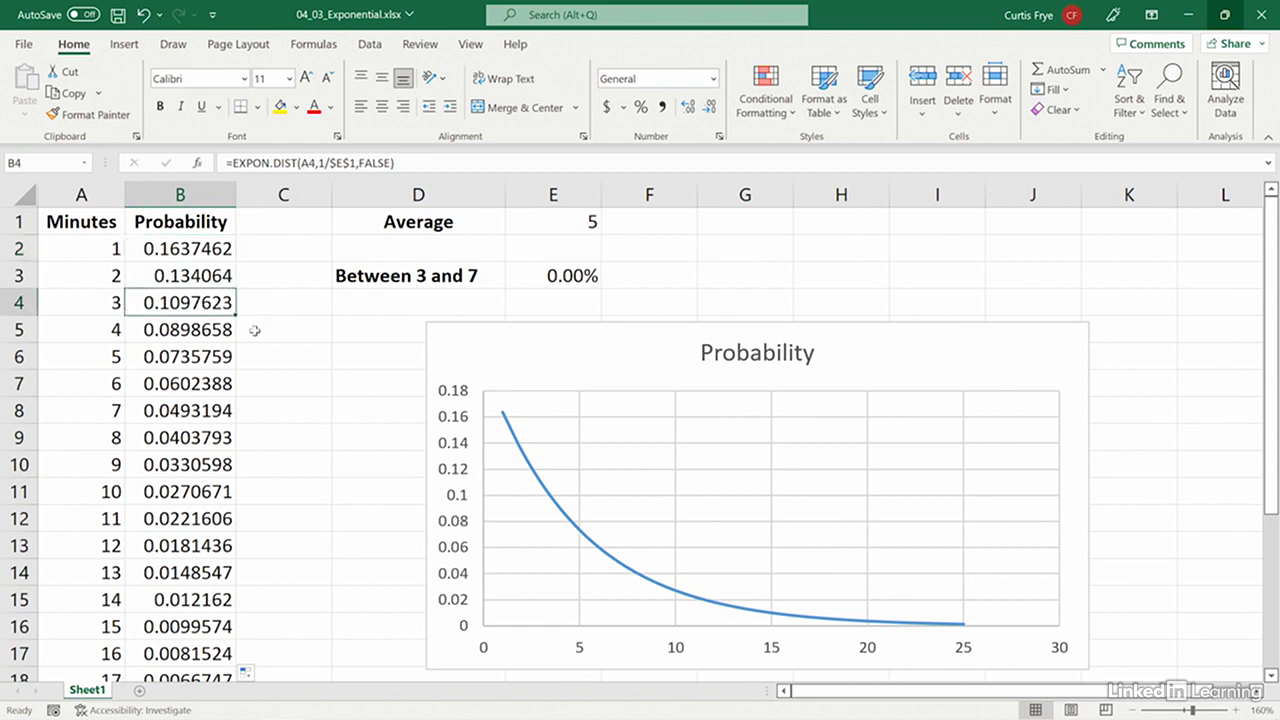
left_click(215, 408)
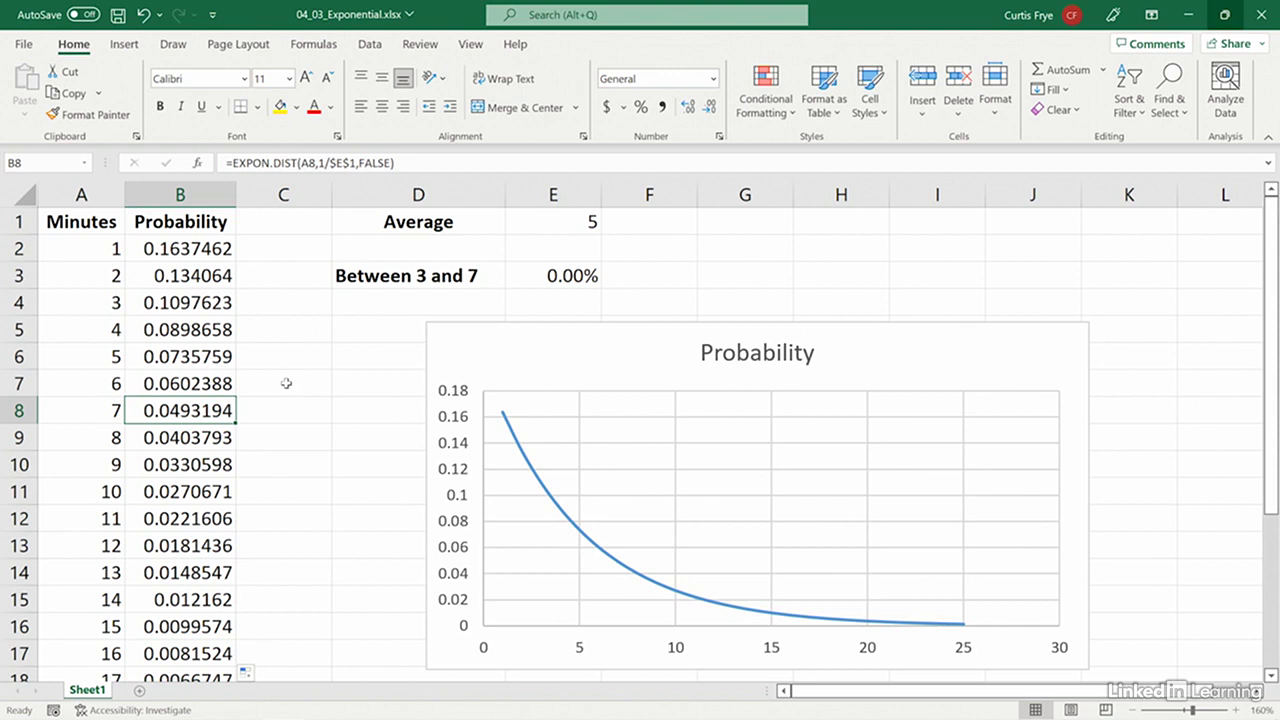
left_click(532, 273)
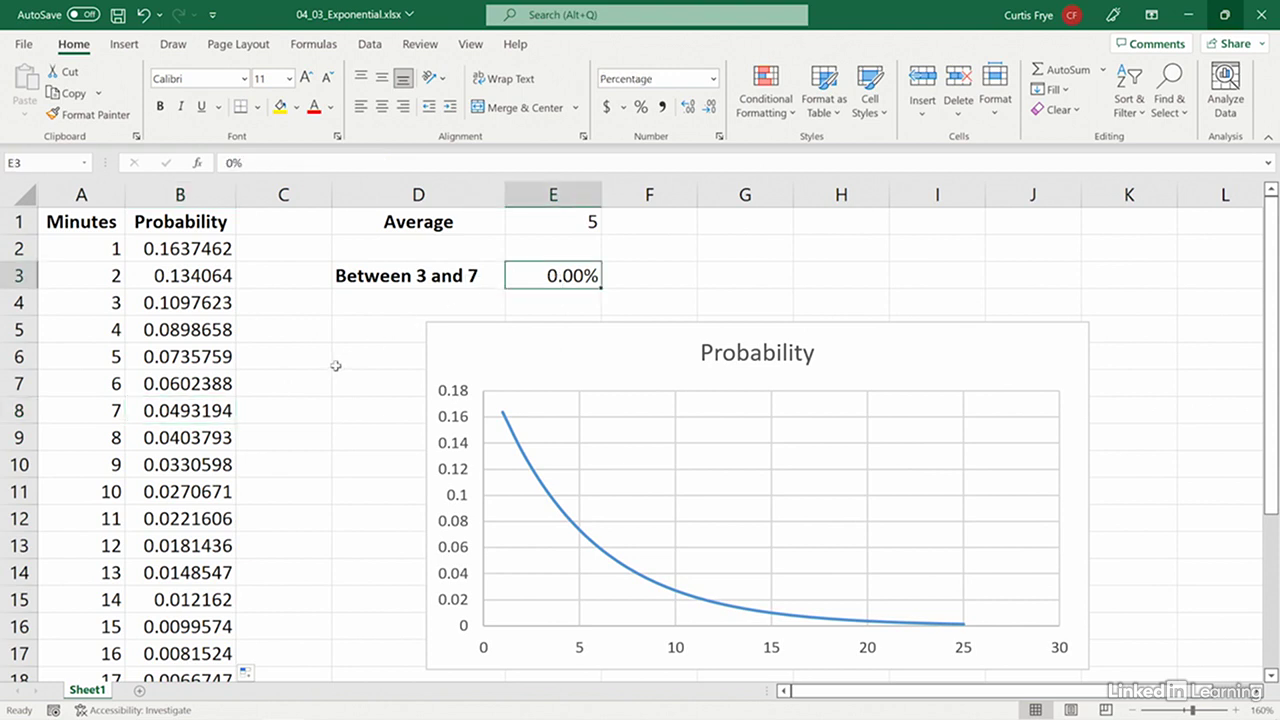
type("=")
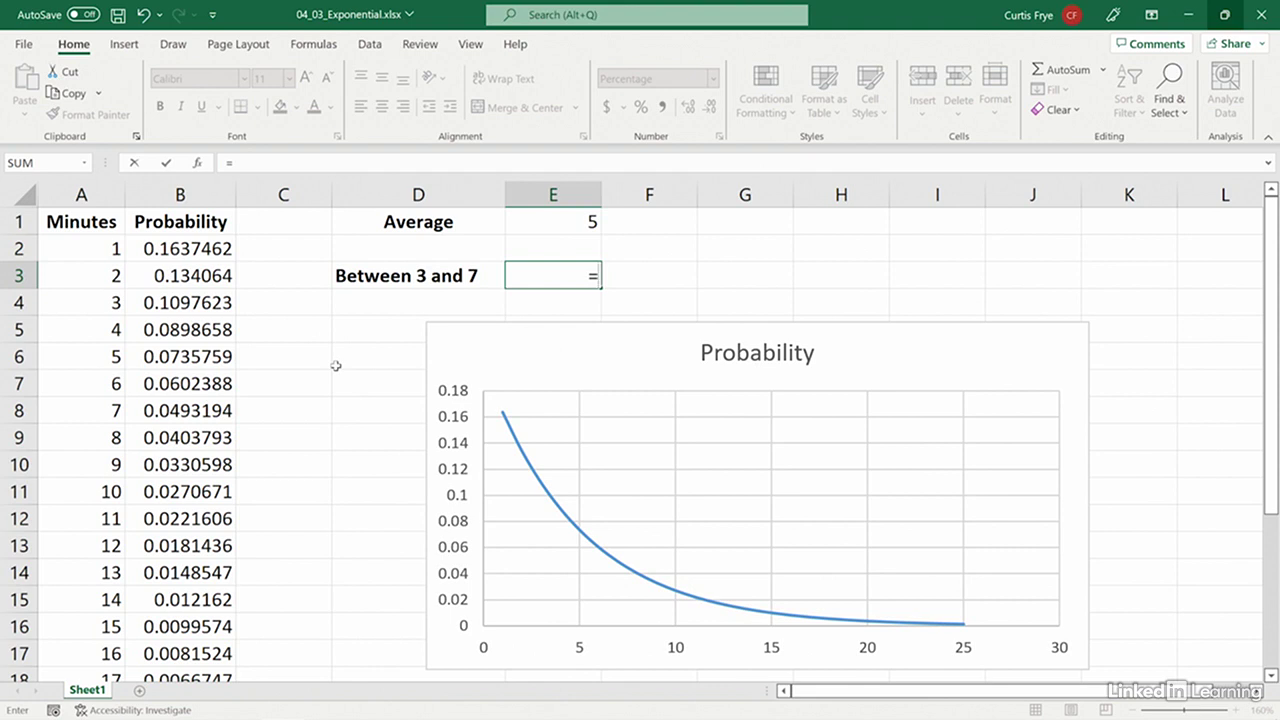
type("expon")
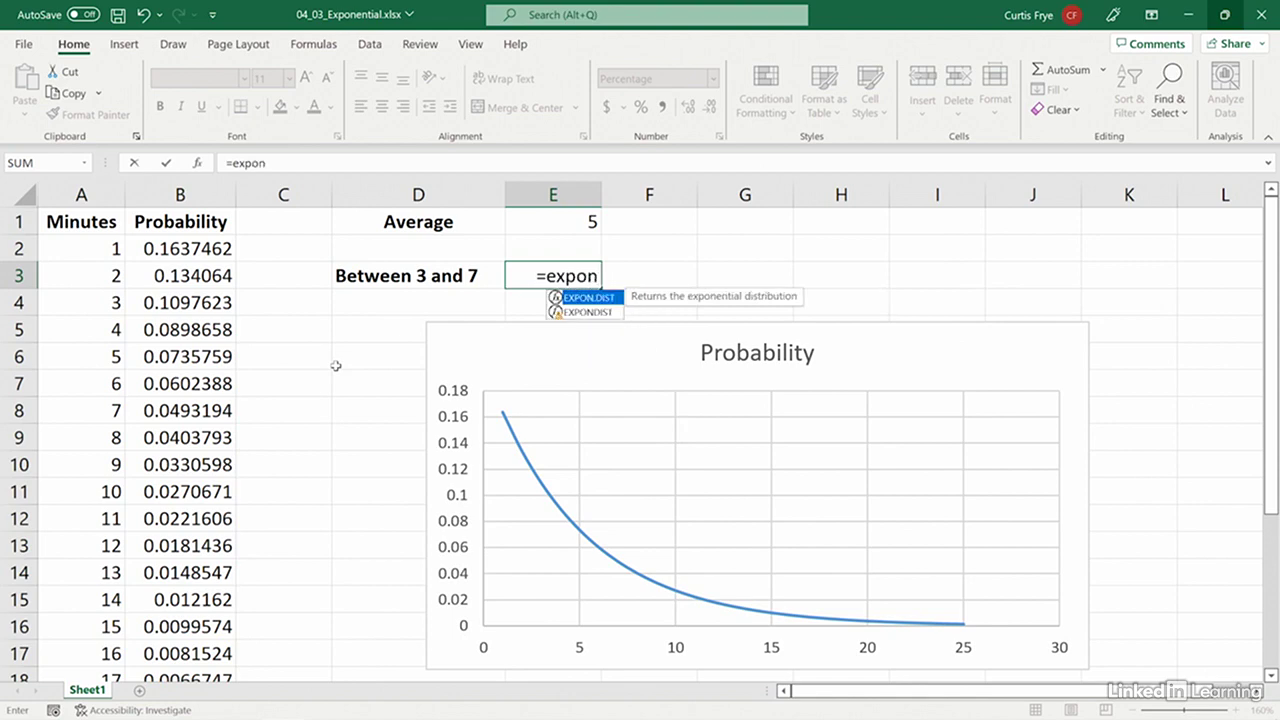
key("Tab")
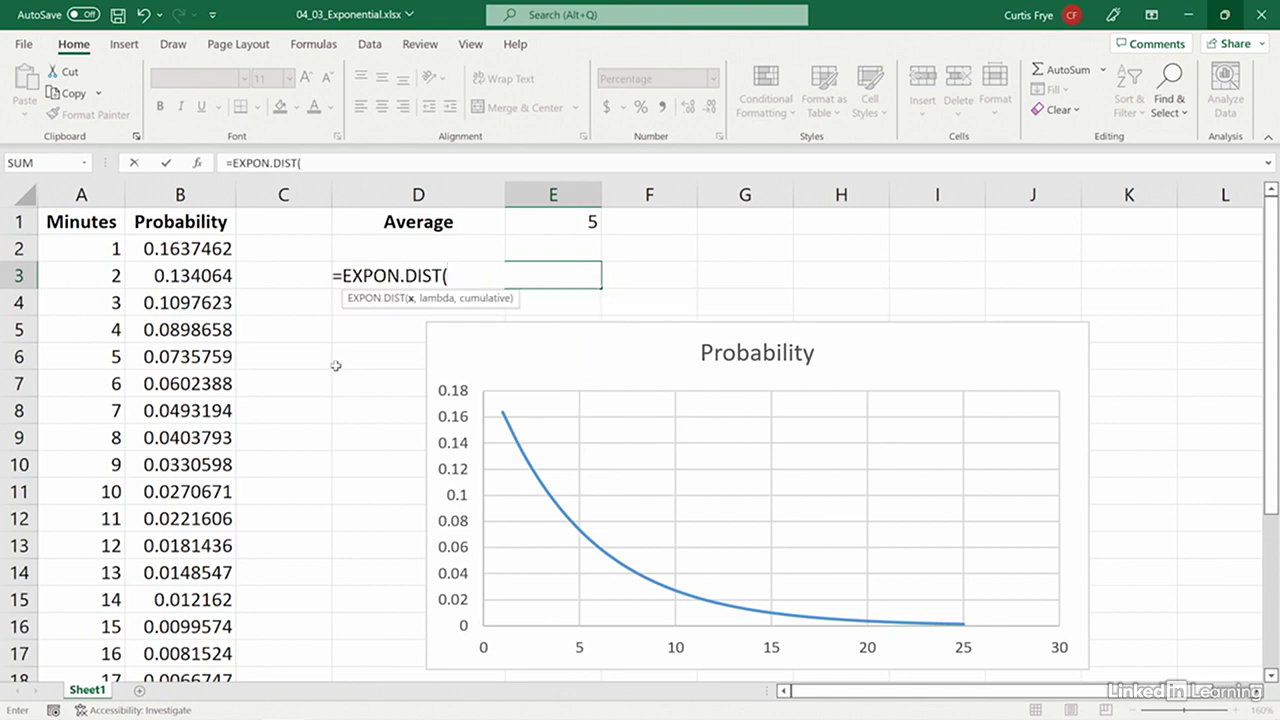
type("7,1/e1")
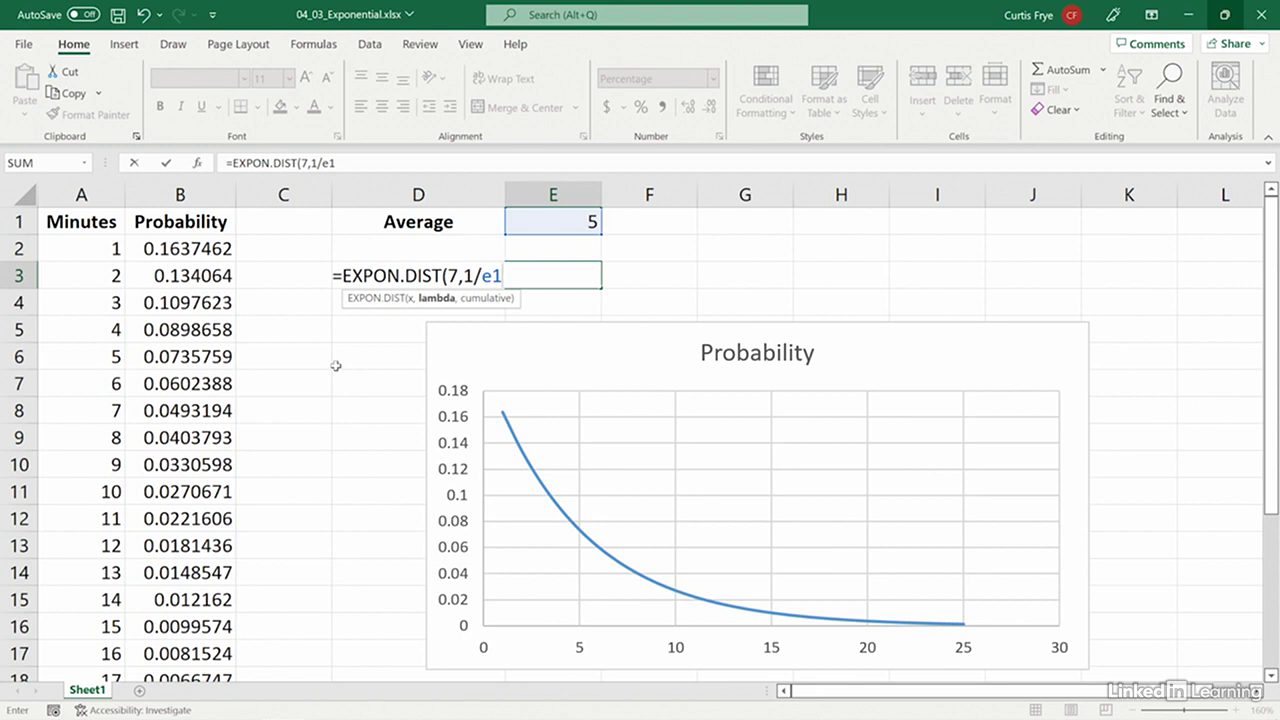
type(",")
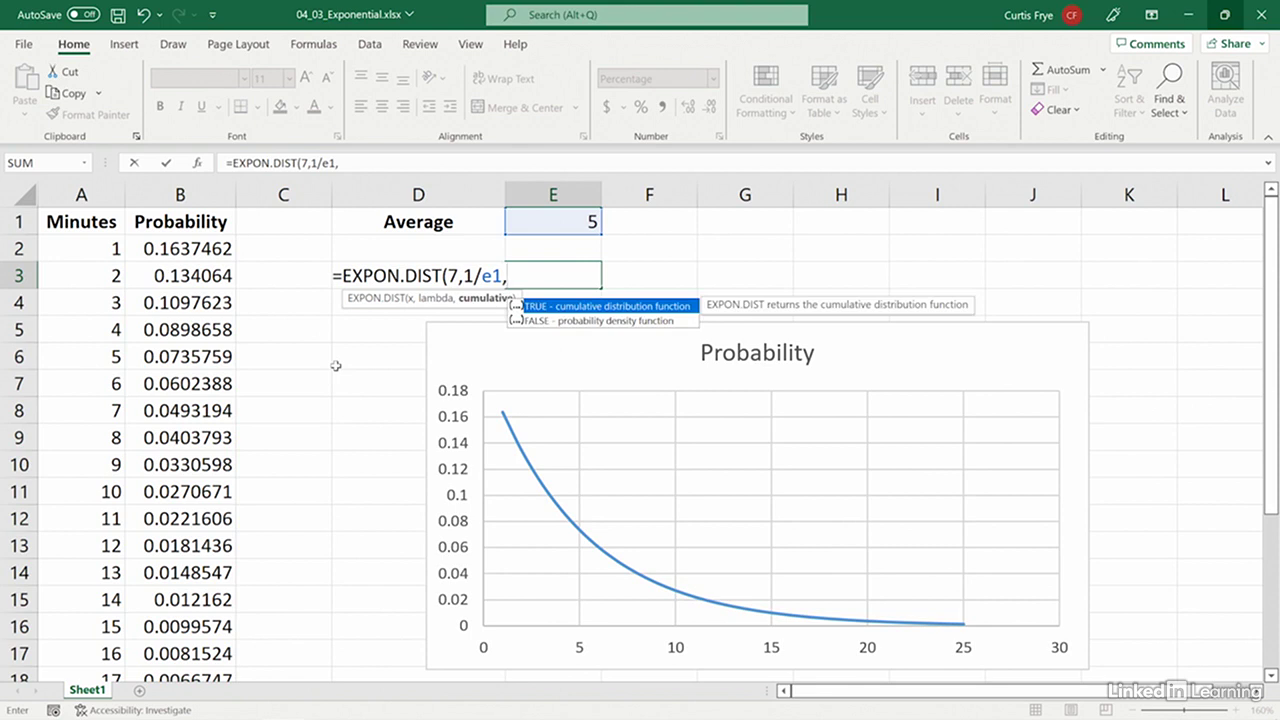
key("Tab")
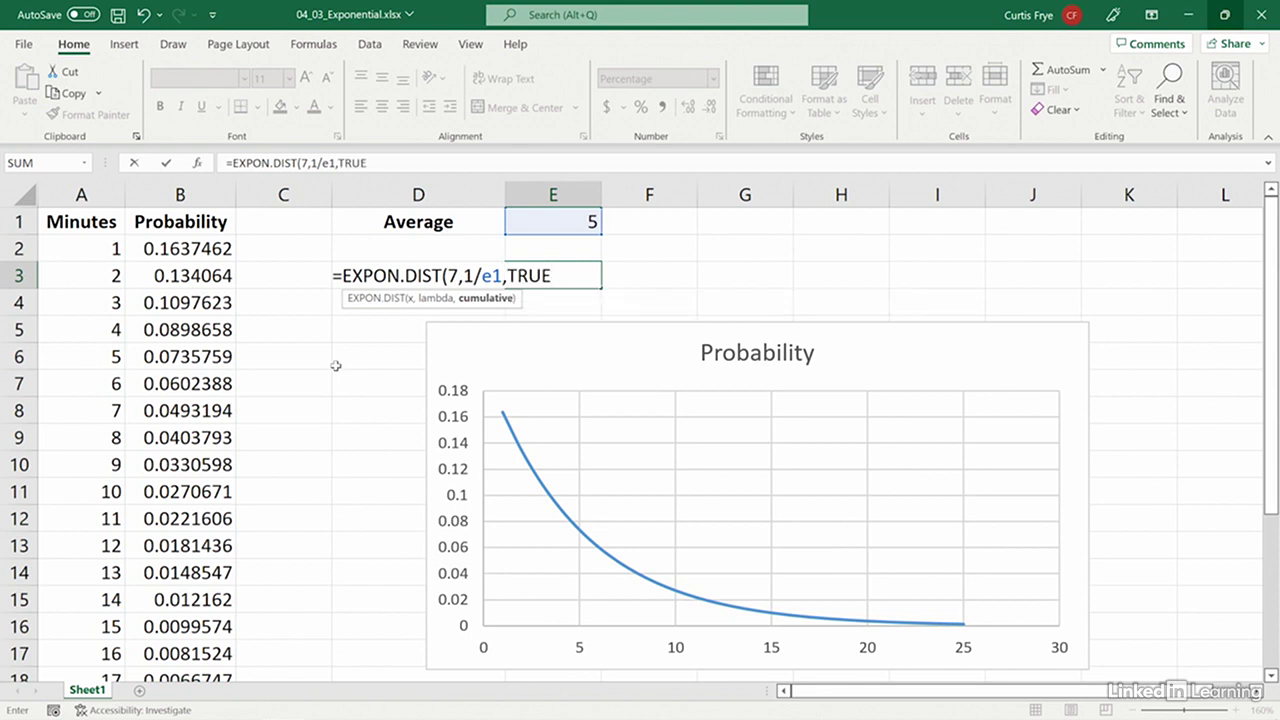
type(")")
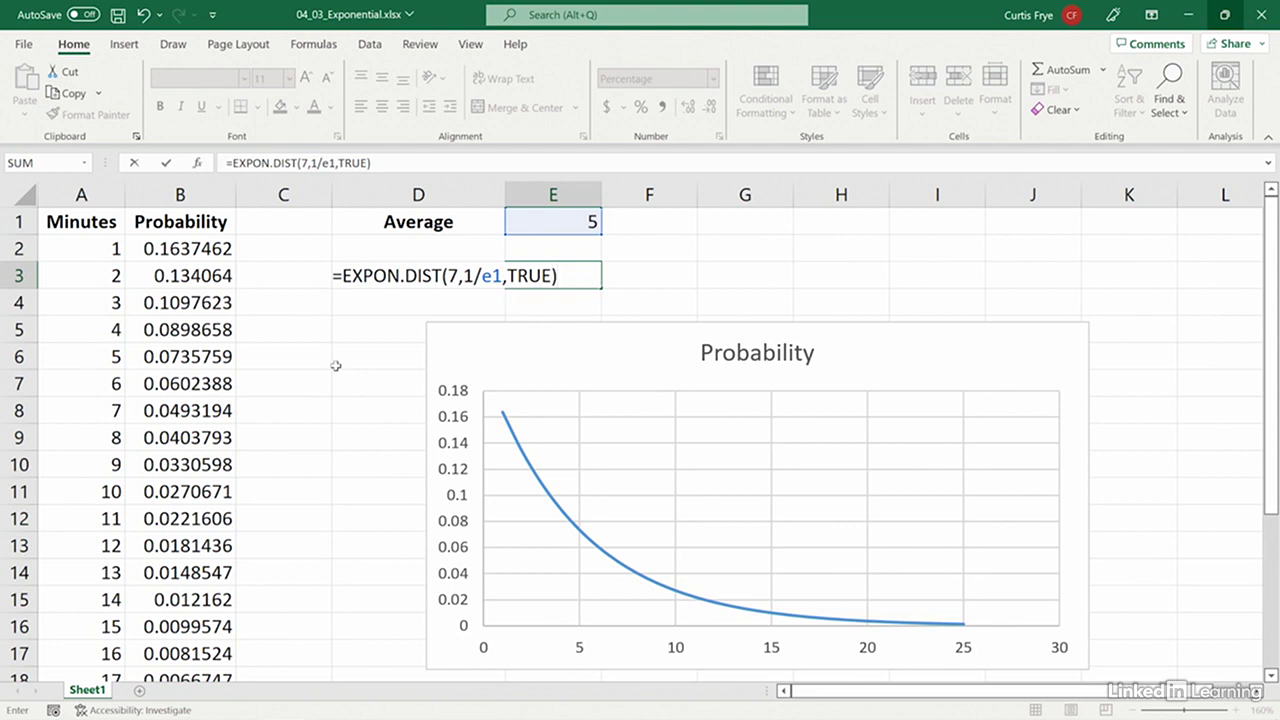
Subtract EXPON.DIST(3,1/E1,TRUE) from the first term in E3 and commit the formula.
type("-")
type("expon")
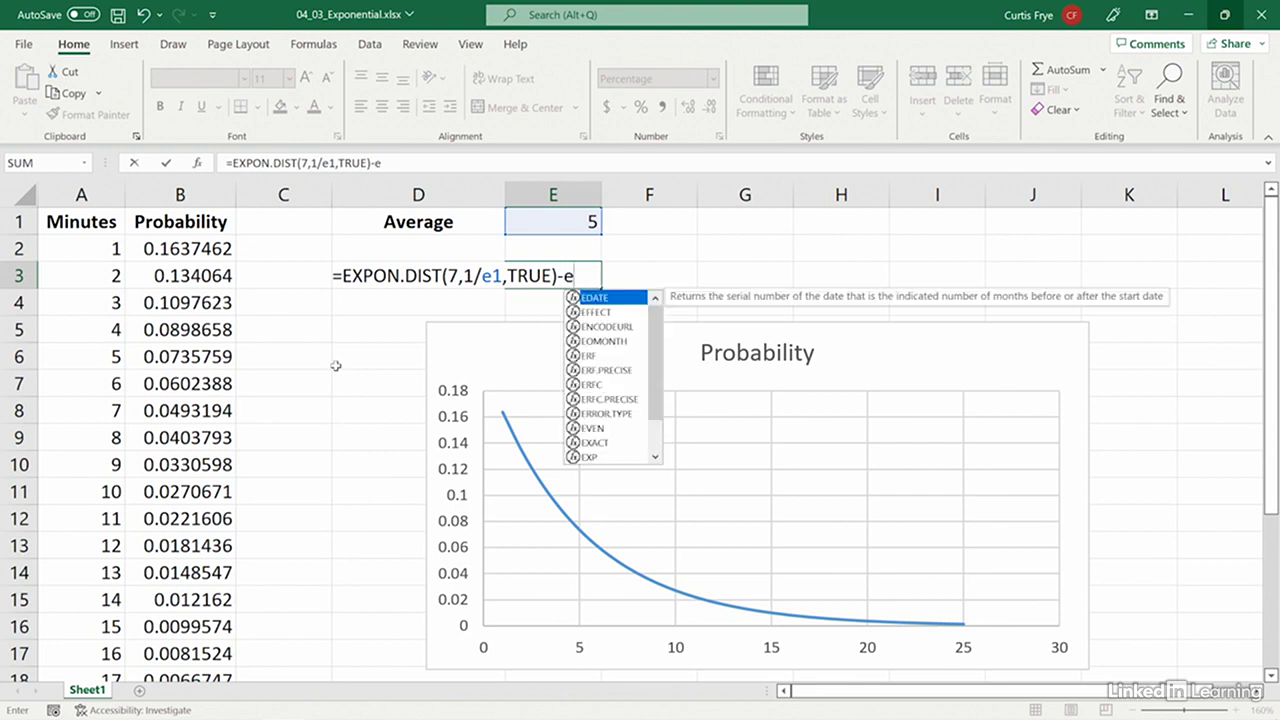
key("Tab")
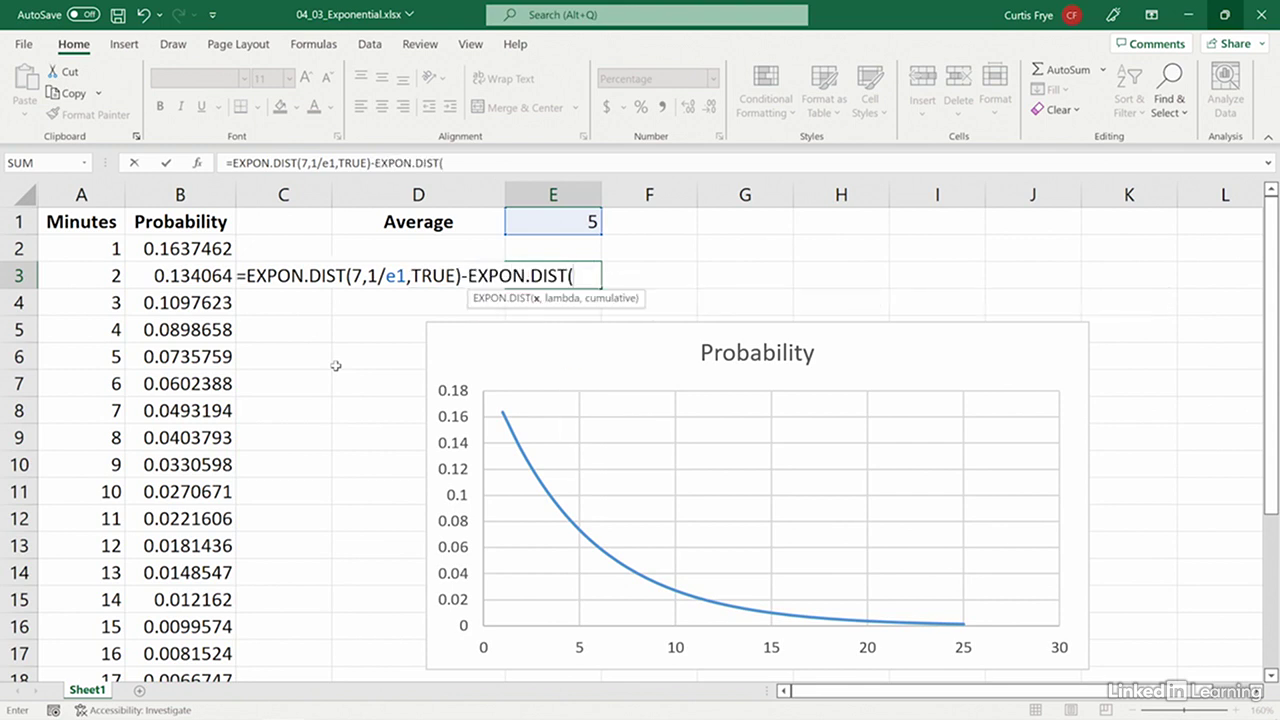
type("3,1/")
type("e1")
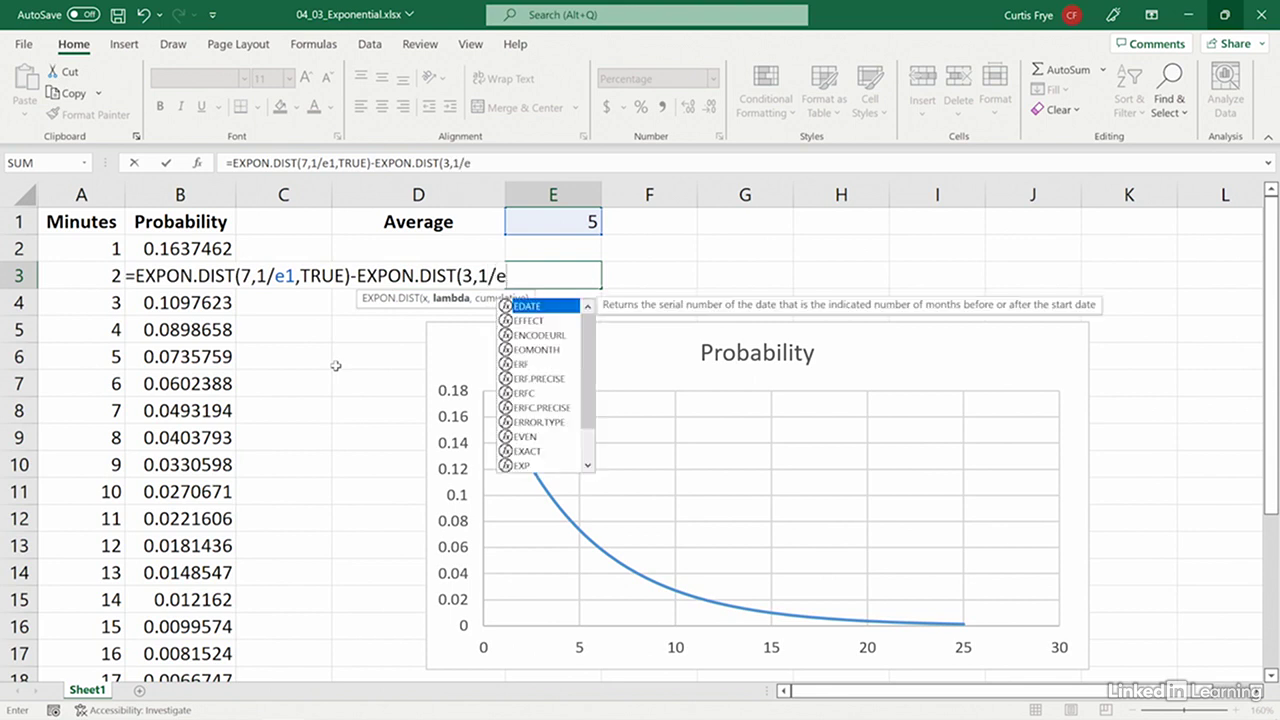
type(",")
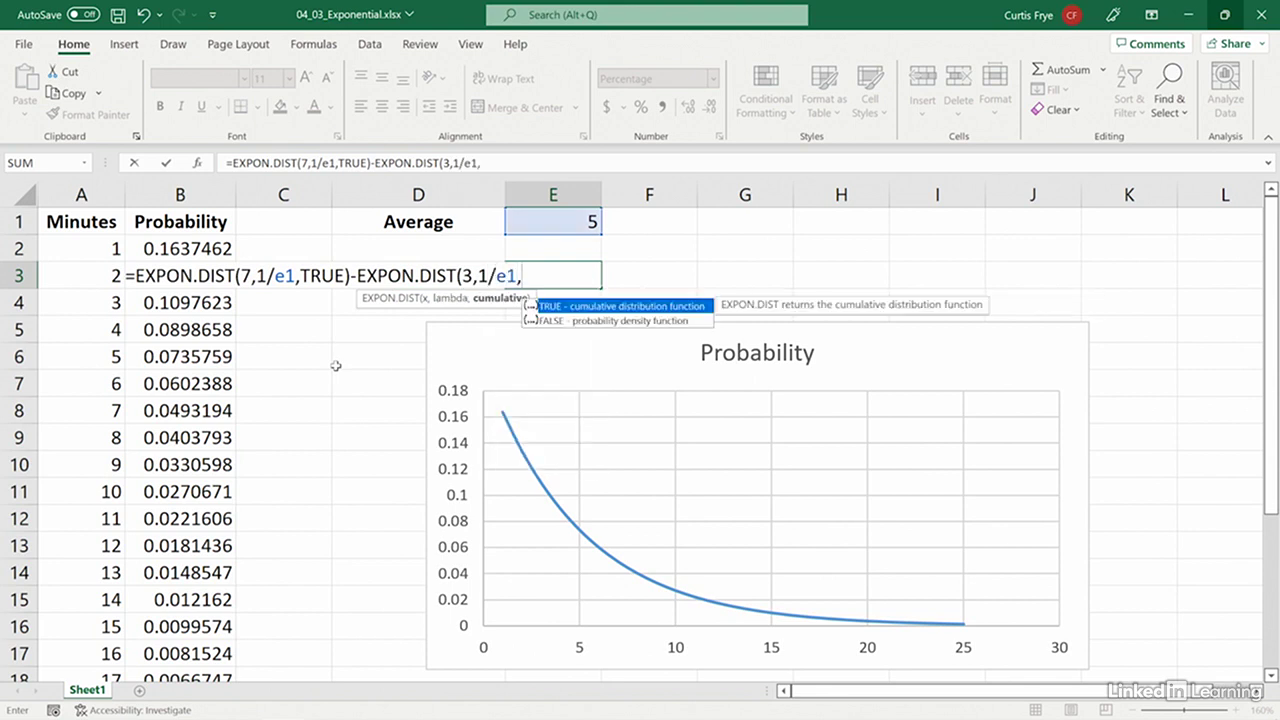
key("Tab")
type(")")
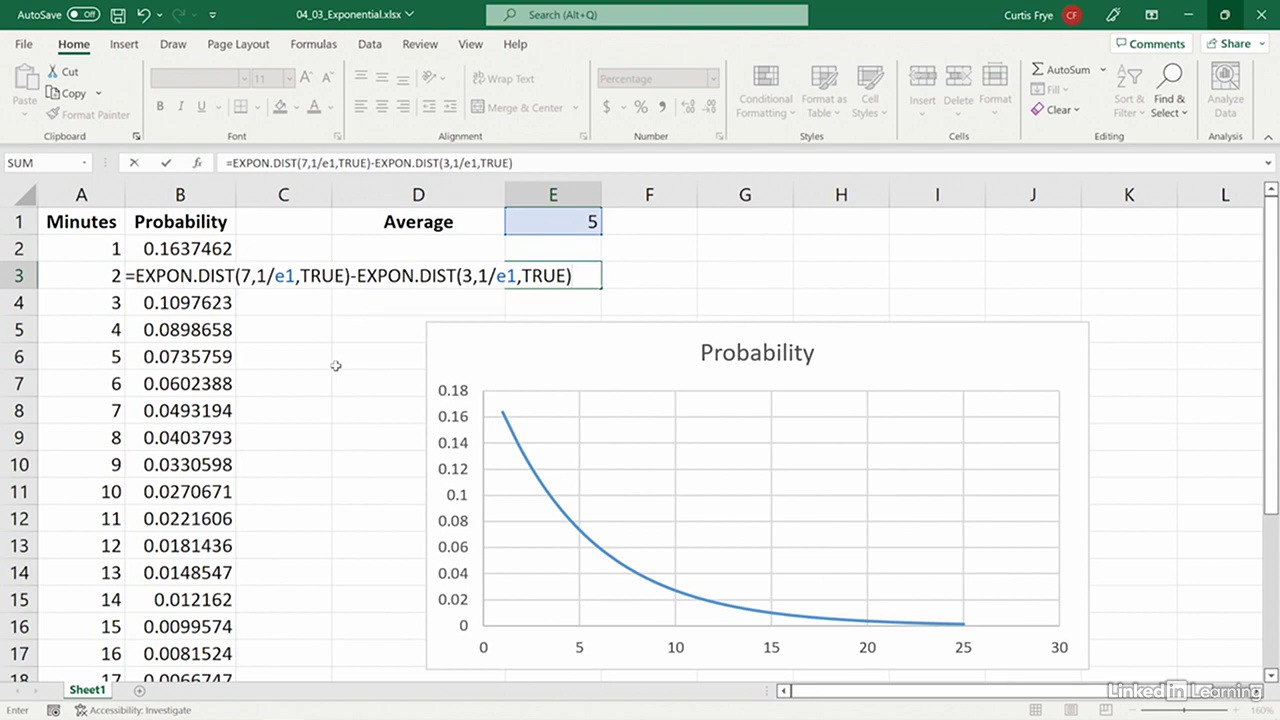
key("Return")
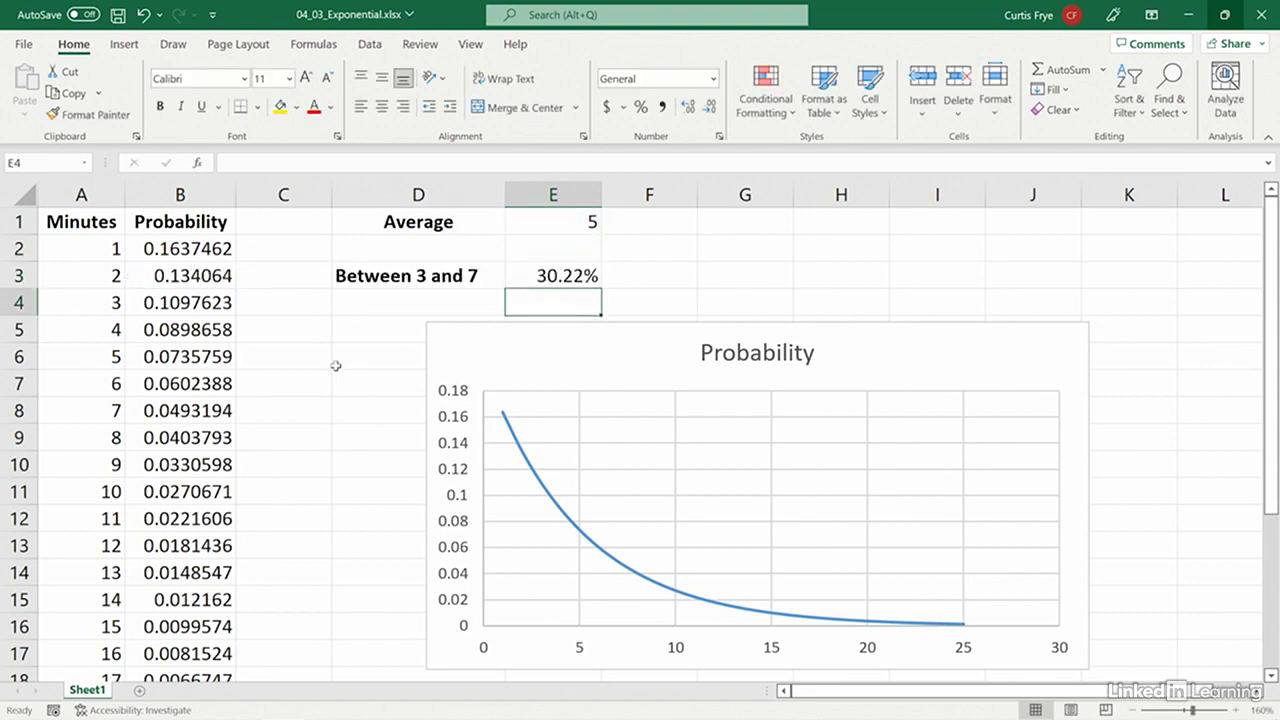